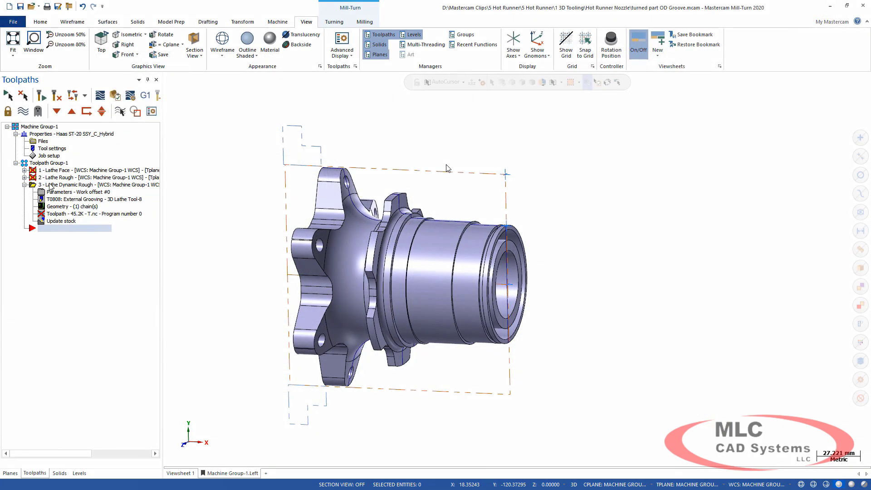
# Regenerate all three lathe operations in Toolpath Group-1 and play them in the Simulator at reduced speed
pyautogui.click(45, 165)
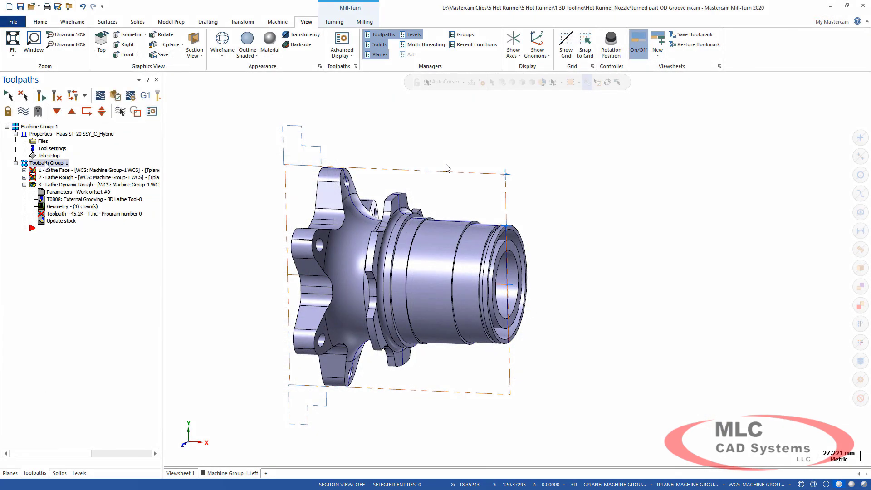
pyautogui.click(116, 96)
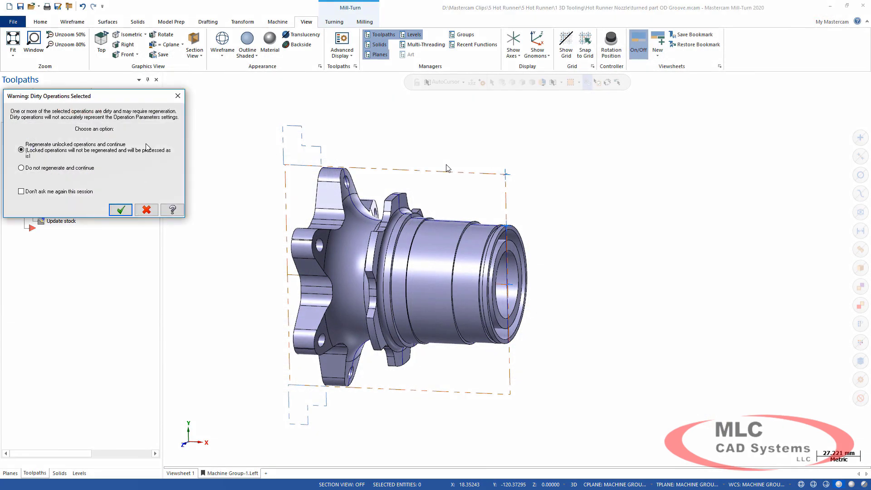
pyautogui.click(120, 210)
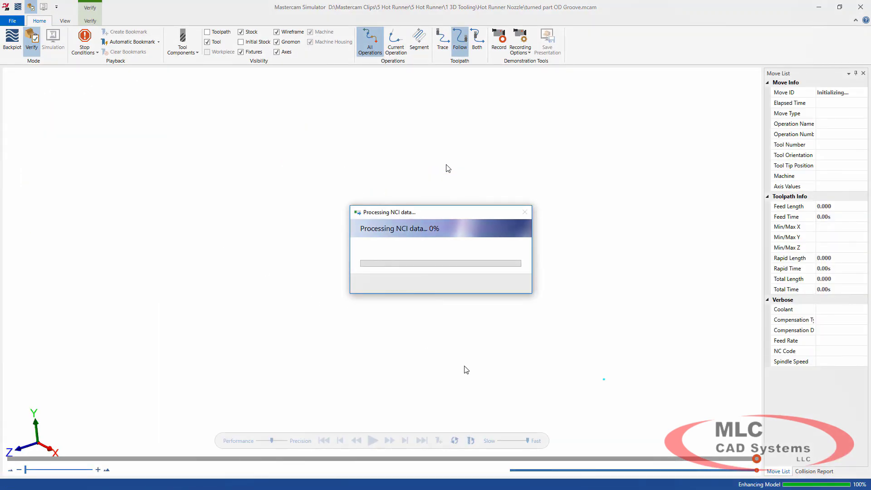
pyautogui.click(515, 444)
pyautogui.click(373, 441)
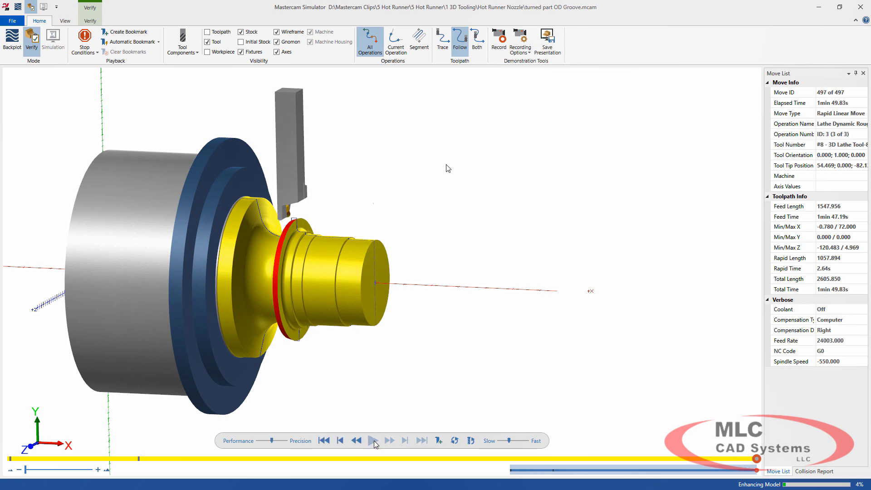
# Orbit and zoom onto the groove, stepping back to the groove-cutting arc move to inspect it
pyautogui.moveTo(344, 408); pyautogui.dragTo(297, 256, button='middle')
pyautogui.scroll(5, 288, 230)
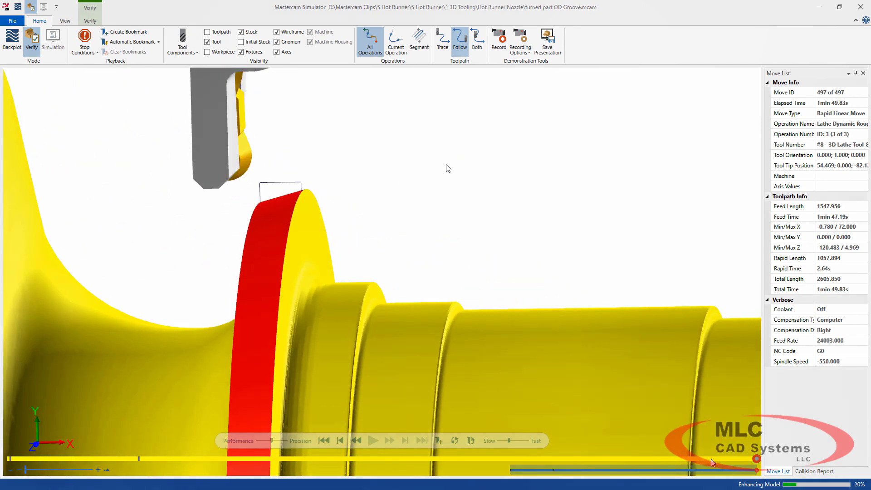
pyautogui.click(740, 458)
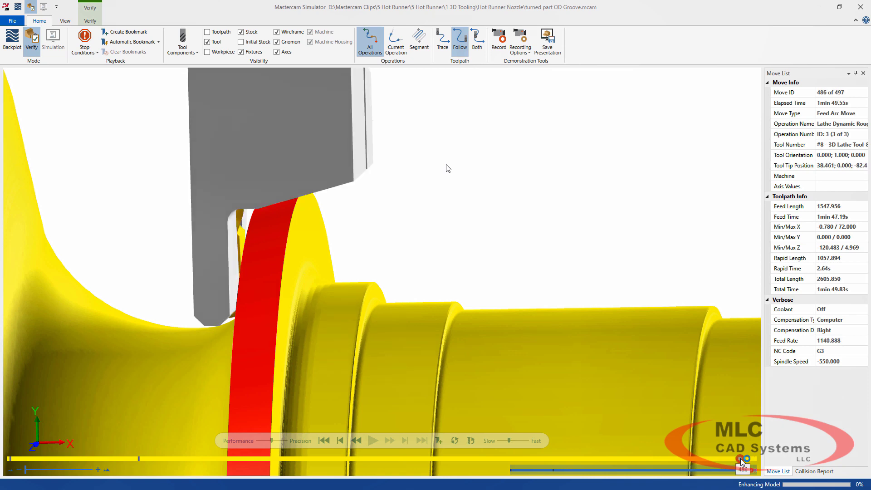
pyautogui.moveTo(507, 241); pyautogui.dragTo(504, 248, button='middle')
pyautogui.scroll(-5, 504, 249)
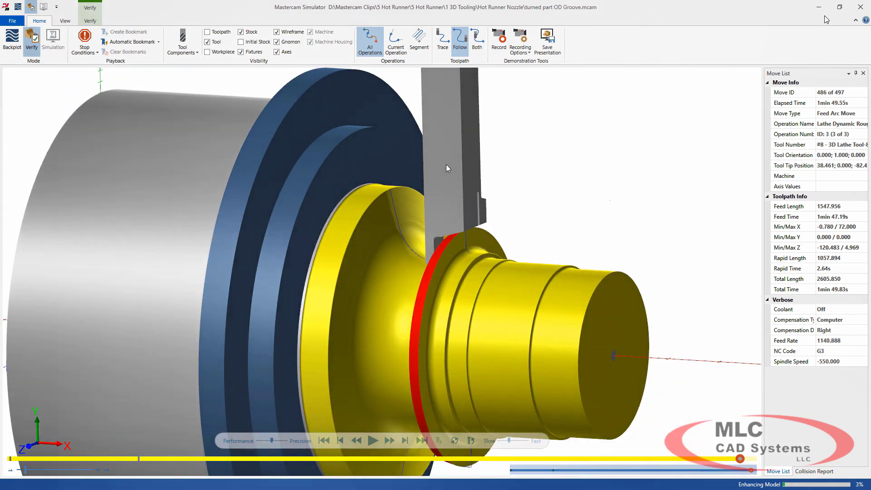
# Leave the Simulator and start a new 3D tool from the Lathe Dynamic Rough tool list
pyautogui.click(858, 8)
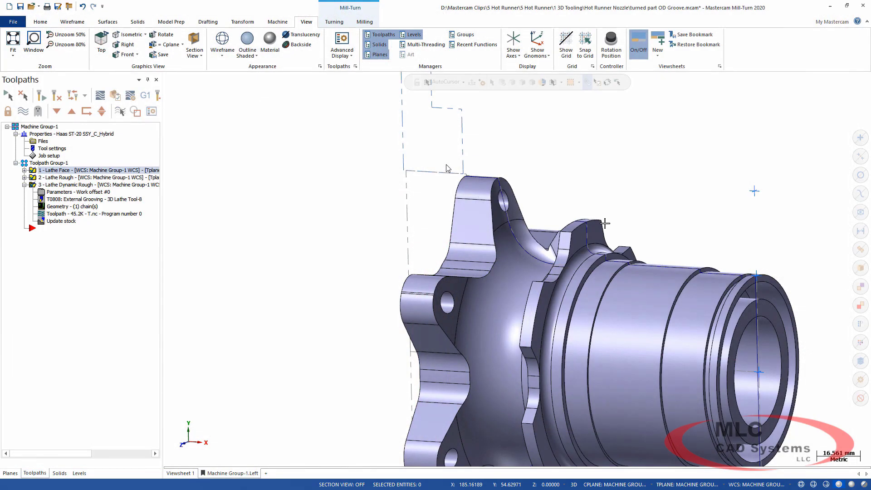
pyautogui.click(74, 190)
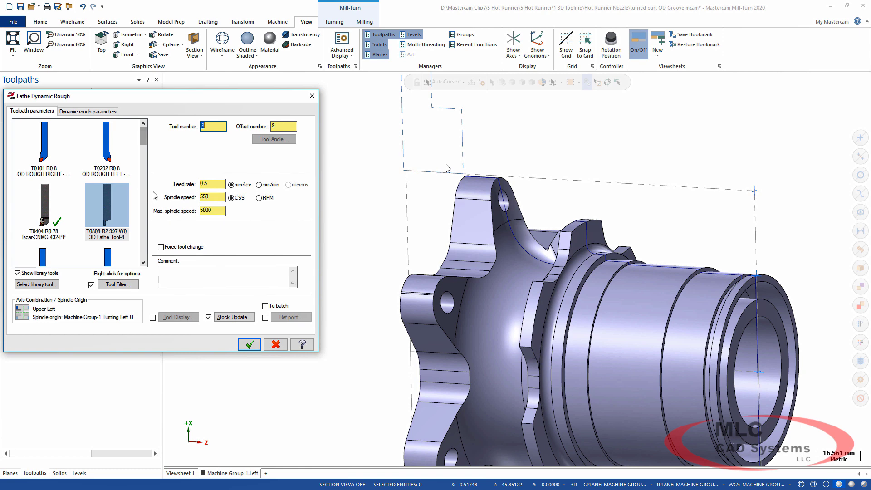
pyautogui.rightClick(138, 202)
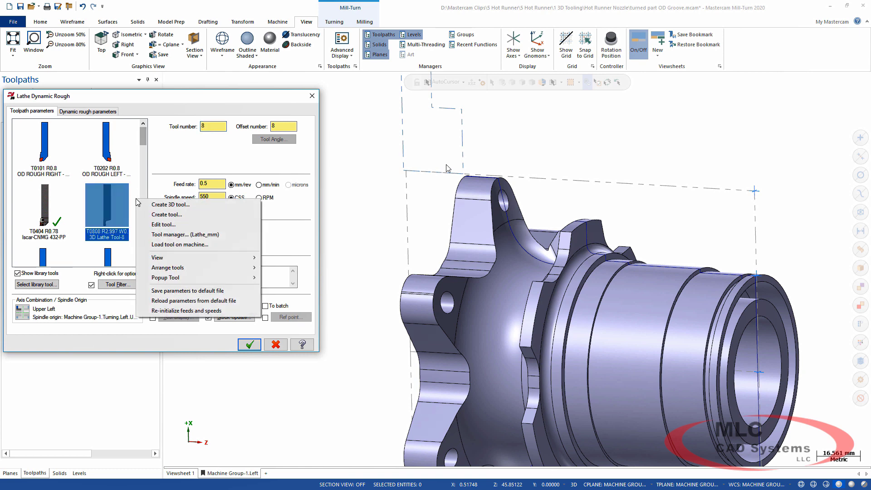
pyautogui.click(216, 206)
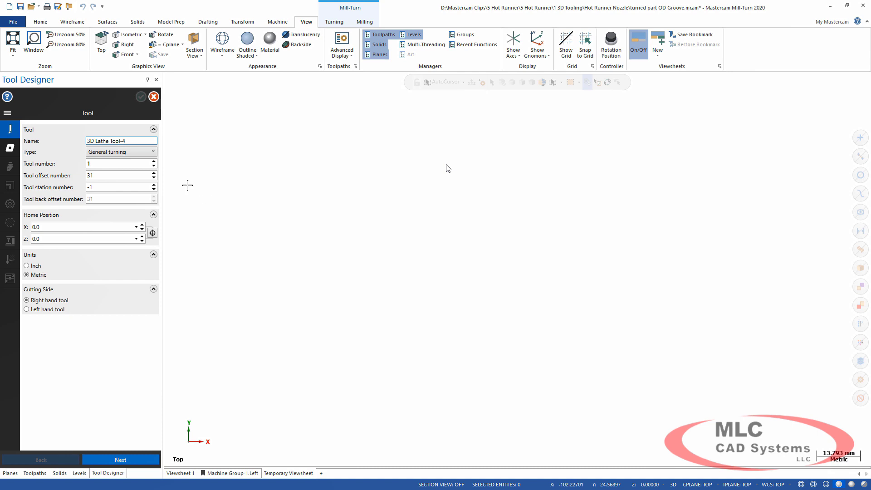
# Rename the tool 'Groove with Relief' and choose External grooving as its type
pyautogui.moveTo(139, 141); pyautogui.dragTo(82, 146)
pyautogui.write('Groove with Relief')
pyautogui.click(102, 154)
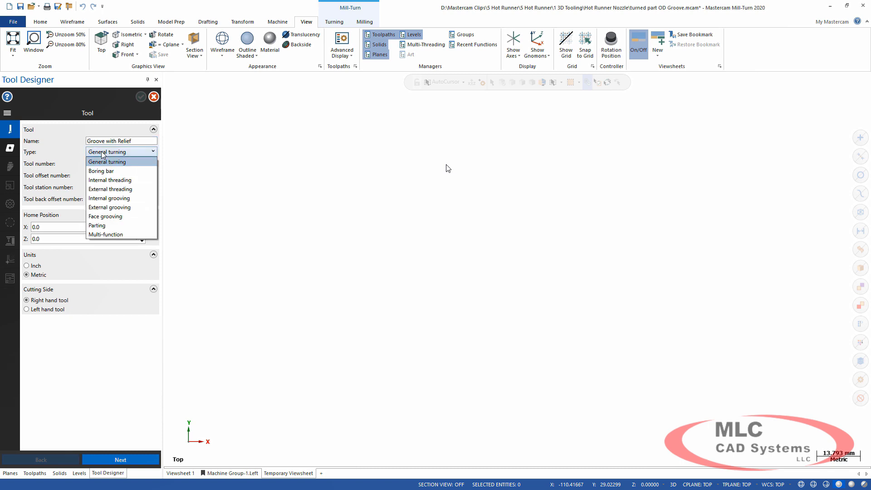
pyautogui.click(121, 207)
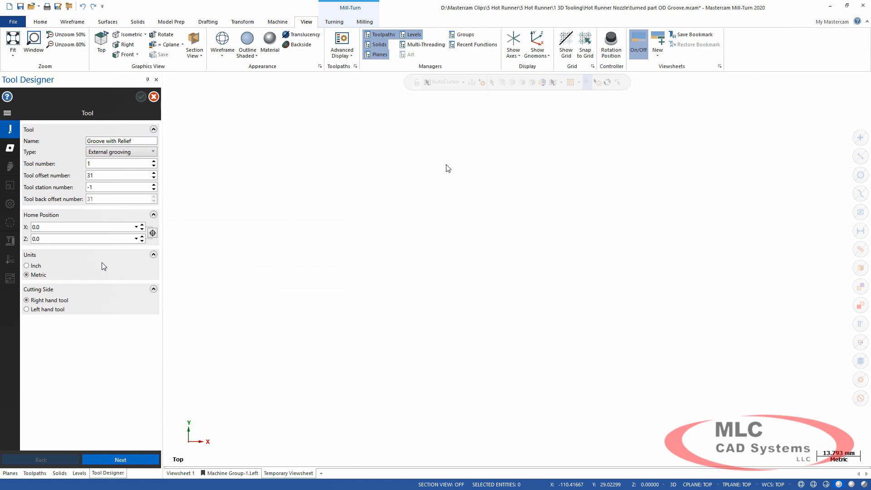
# Name the insert 'Groove Insert' and import its model from the Inserts STEP file
pyautogui.click(14, 150)
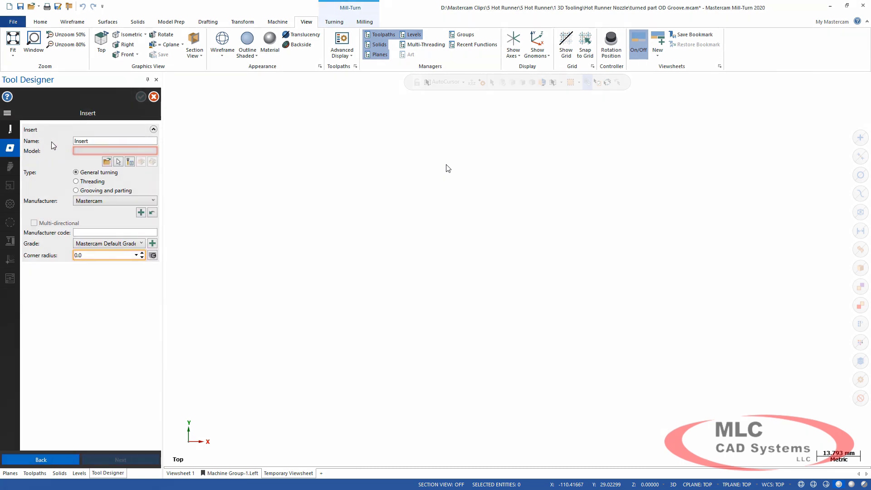
pyautogui.doubleClick(89, 141)
pyautogui.write('Groove Insert')
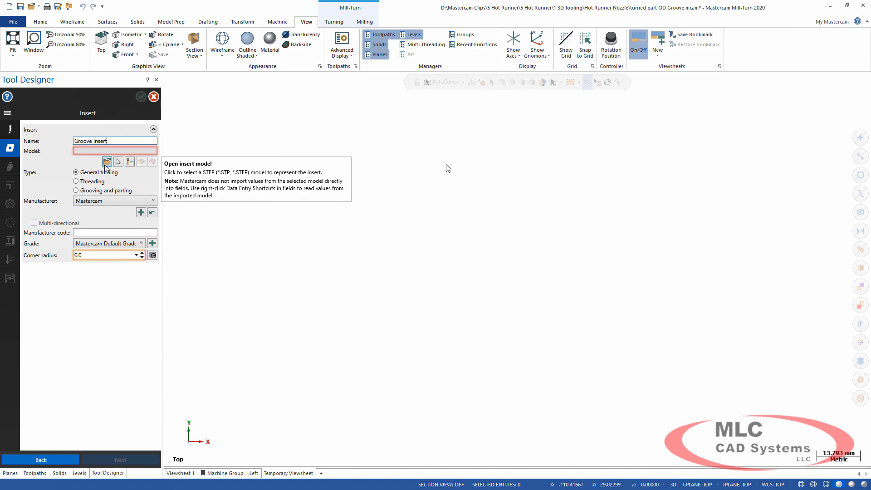
pyautogui.click(106, 162)
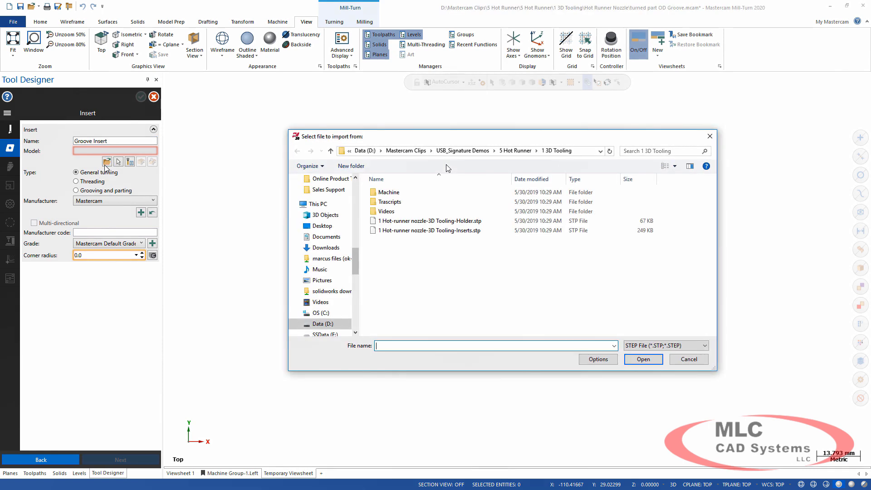
pyautogui.click(464, 231)
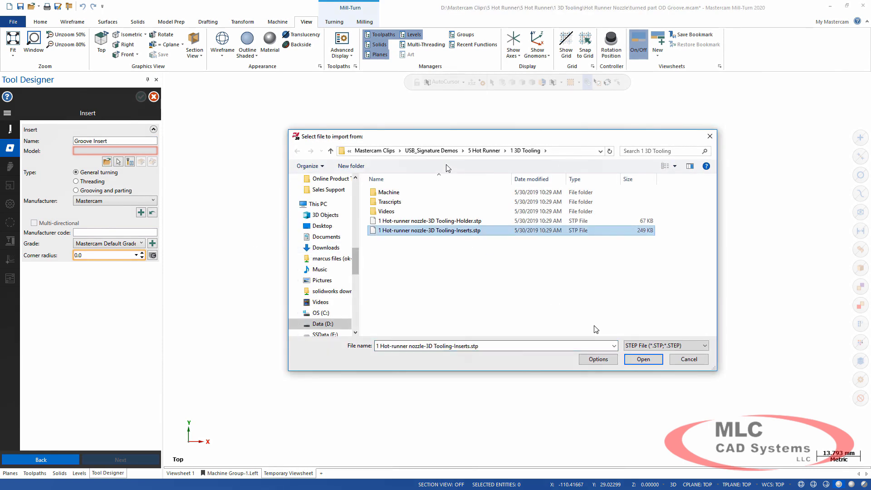
pyautogui.click(634, 359)
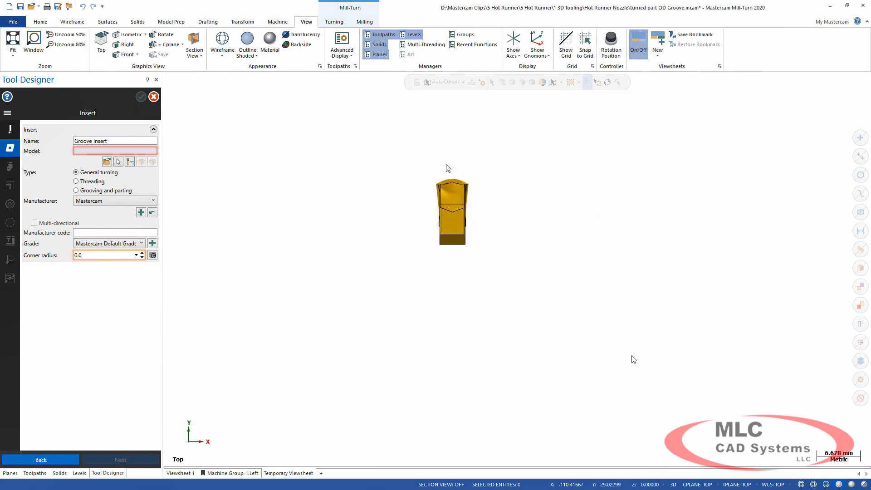
# Make it a Grooving and parting insert with a .098" (2.4892) corner radius
pyautogui.click(77, 191)
pyautogui.doubleClick(96, 255)
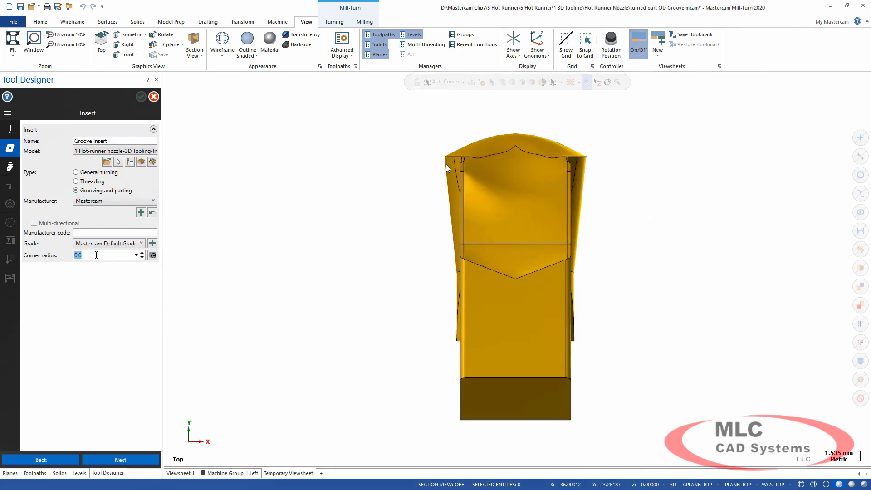
pyautogui.write('.098')
pyautogui.write('"')
pyautogui.press('Return')
# Name the holder 'Groove Holder' and import its model from Holder.stp
pyautogui.click(10, 168)
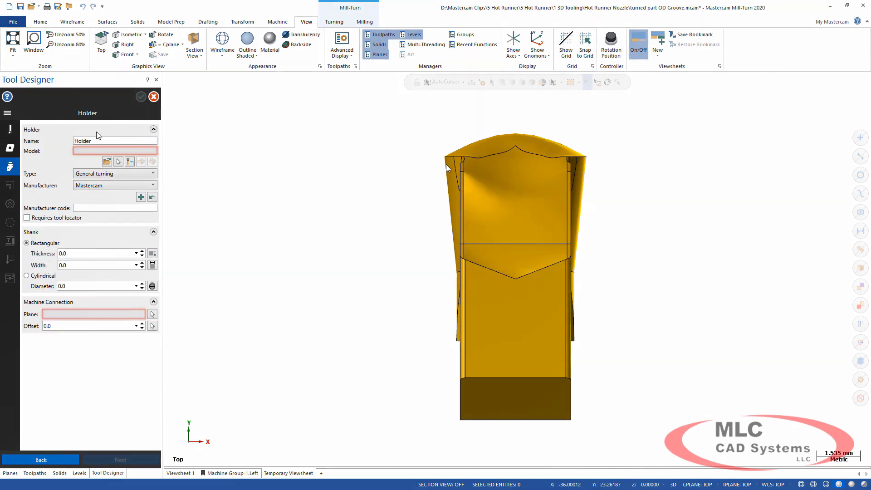
pyautogui.moveTo(98, 141); pyautogui.dragTo(41, 143)
pyautogui.write('groo')
pyautogui.press('BackSpace')
pyautogui.press('BackSpace')
pyautogui.press('BackSpace')
pyautogui.press('BackSpace')
pyautogui.write('Groove Holder')
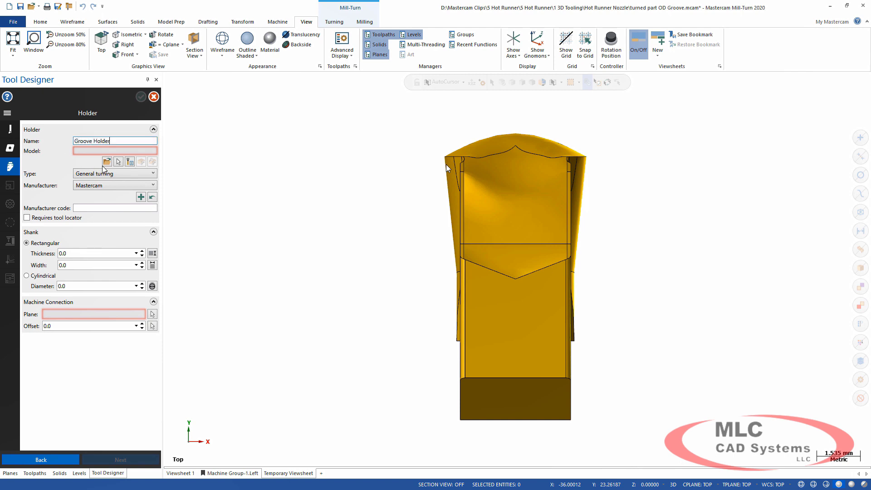
pyautogui.click(107, 162)
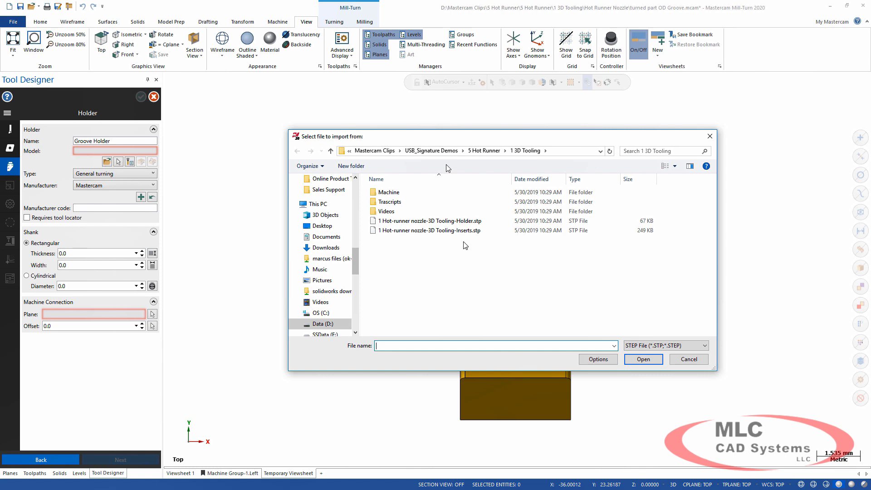
pyautogui.click(476, 222)
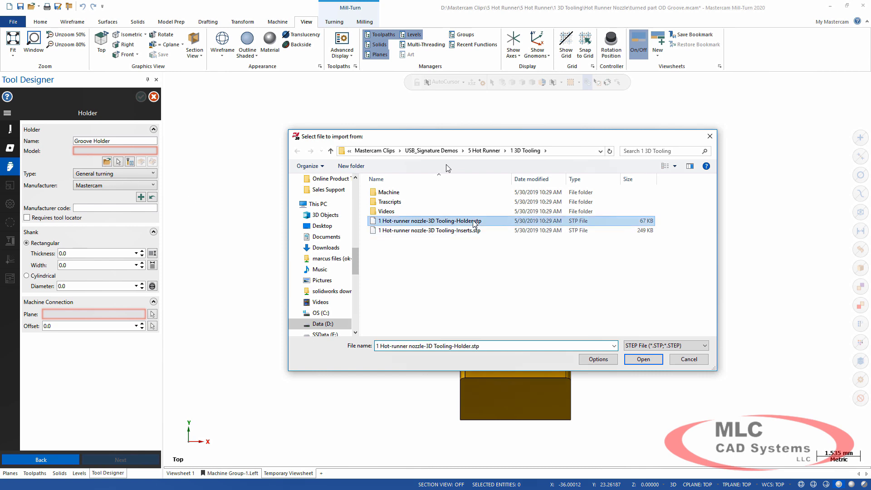
pyautogui.click(641, 359)
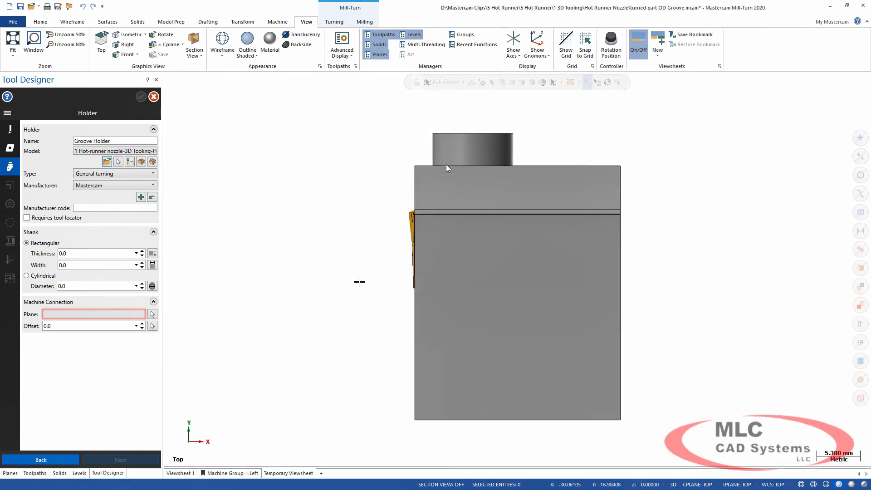
# Set the holder's machine connection plane on the shank's end face
pyautogui.moveTo(335, 281); pyautogui.dragTo(285, 273, button='middle')
pyautogui.scroll(3, 356, 276)
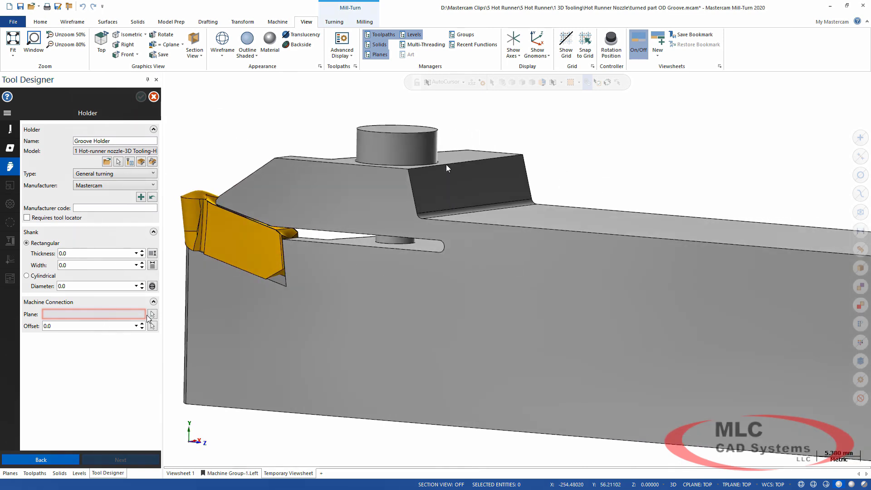
pyautogui.scroll(-4, 410, 334)
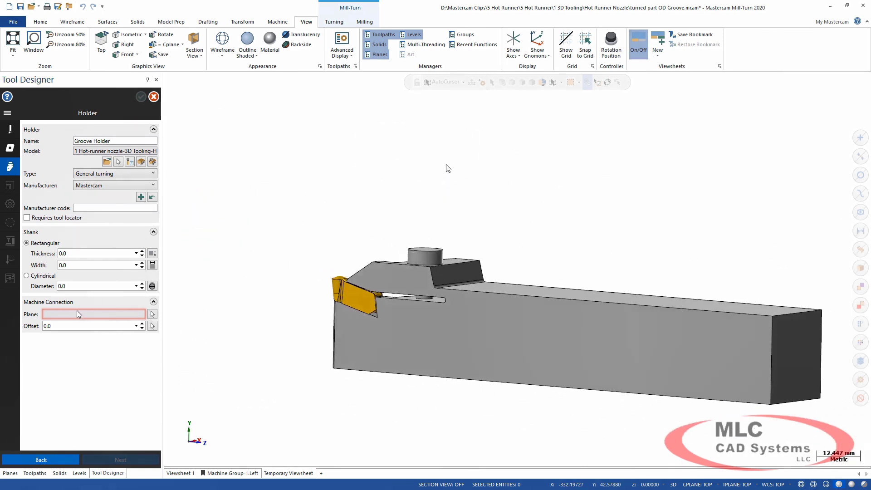
pyautogui.click(153, 314)
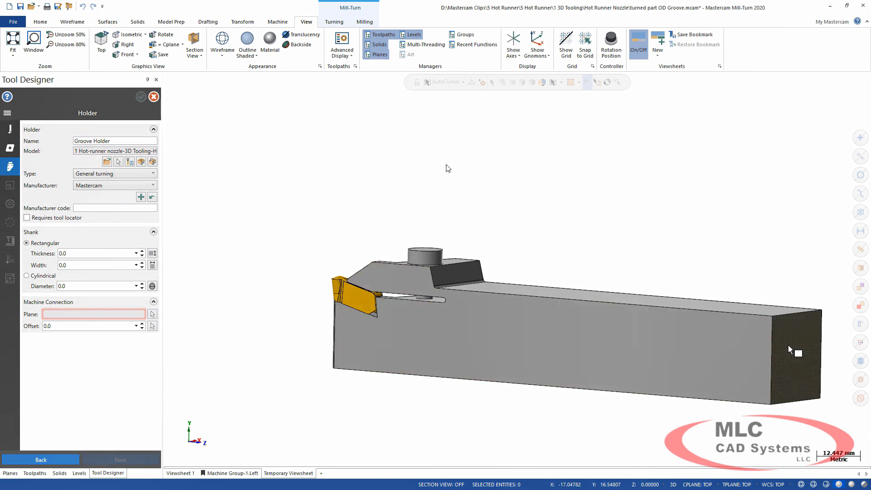
pyautogui.click(790, 349)
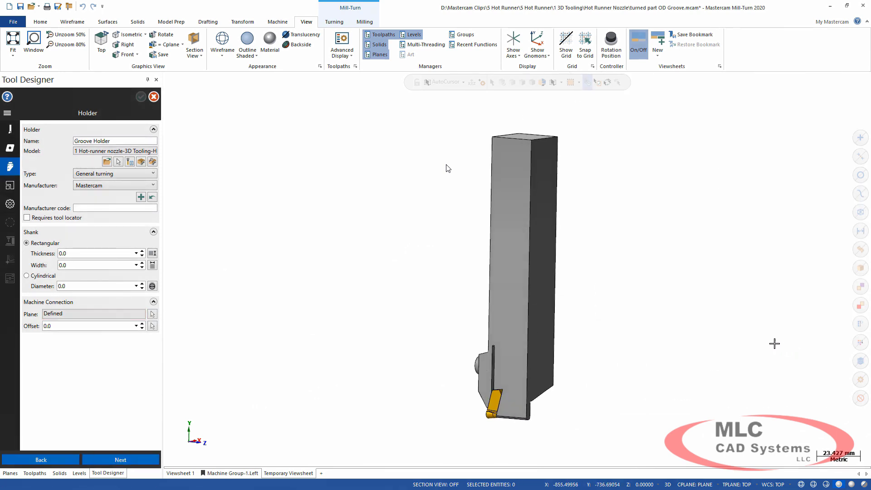
pyautogui.moveTo(771, 341); pyautogui.dragTo(709, 245, button='middle')
pyautogui.scroll(4, 488, 266)
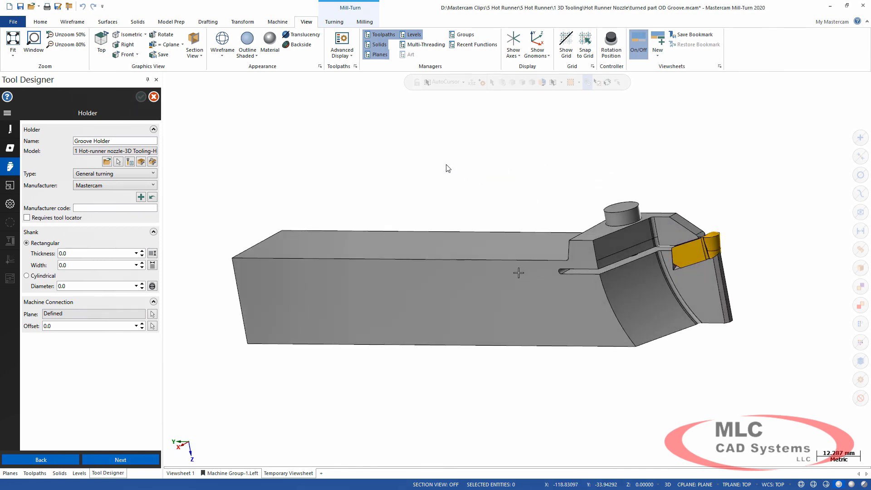
pyautogui.click(14, 185)
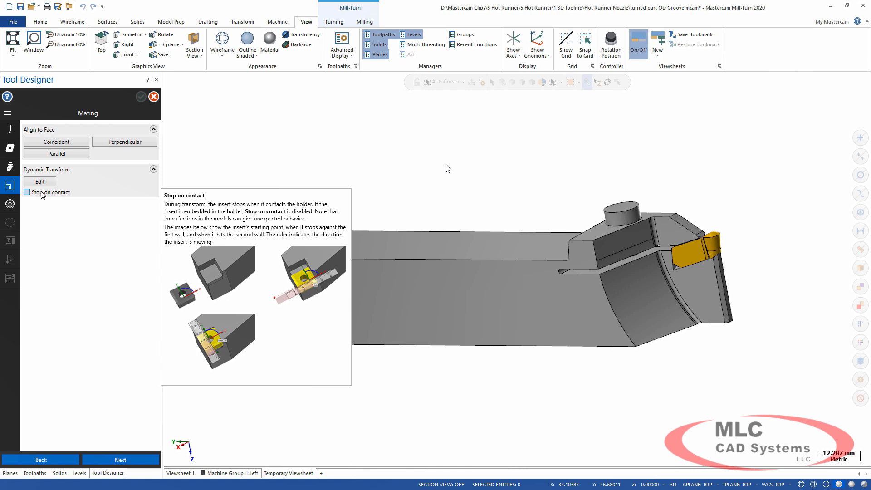
# Use the holder's top face as the cutting plane with a 0.2 offset, checked in Top view
pyautogui.click(10, 204)
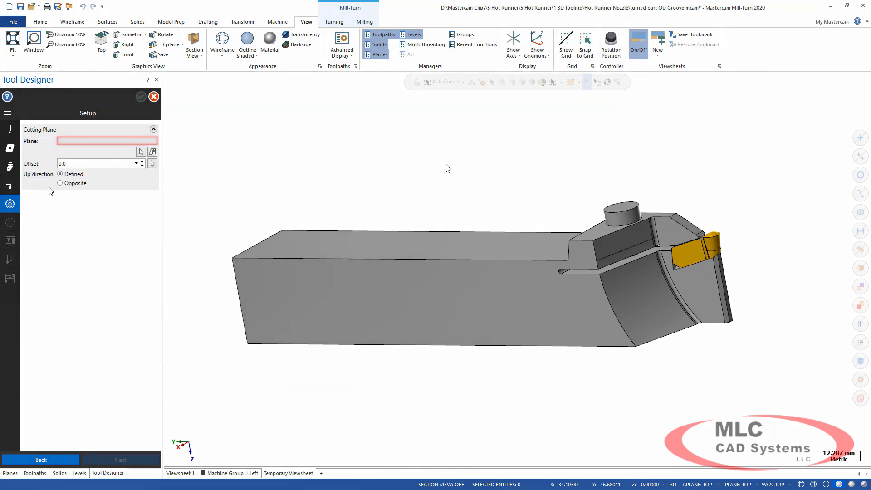
pyautogui.click(141, 151)
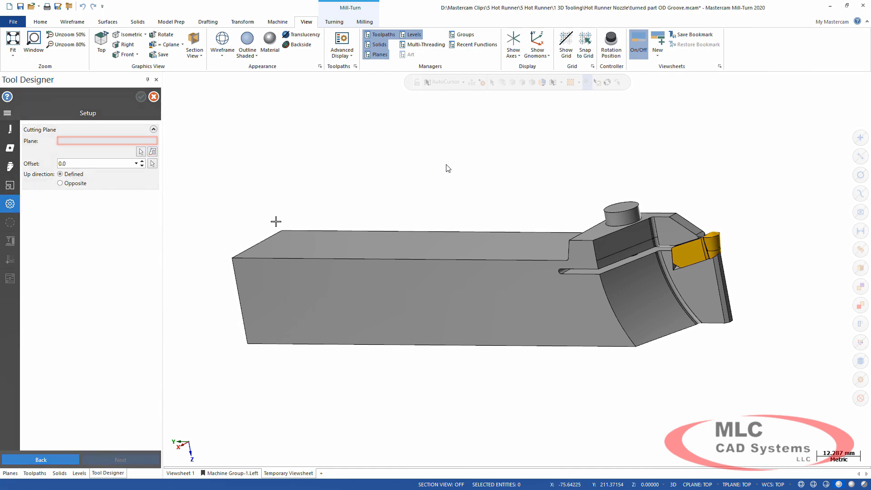
pyautogui.click(326, 246)
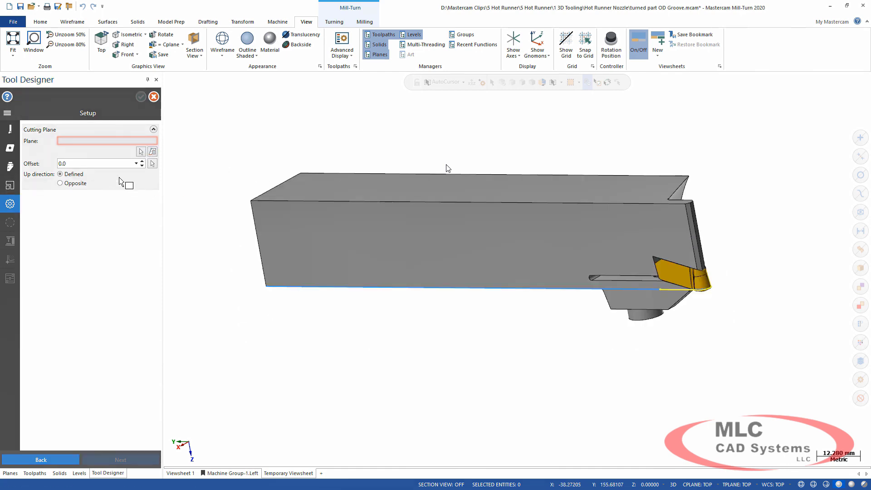
pyautogui.click(87, 164)
pyautogui.write('.2')
pyautogui.moveTo(774, 349)
pyautogui.mouseDown(button='middle')
pyautogui.moveTo(758, 334)
pyautogui.moveTo(791, 335)
pyautogui.moveTo(797, 287)
pyautogui.moveTo(779, 208)
pyautogui.moveTo(792, 215)
pyautogui.mouseUp(button='middle')
pyautogui.hotkey('alt', '1')
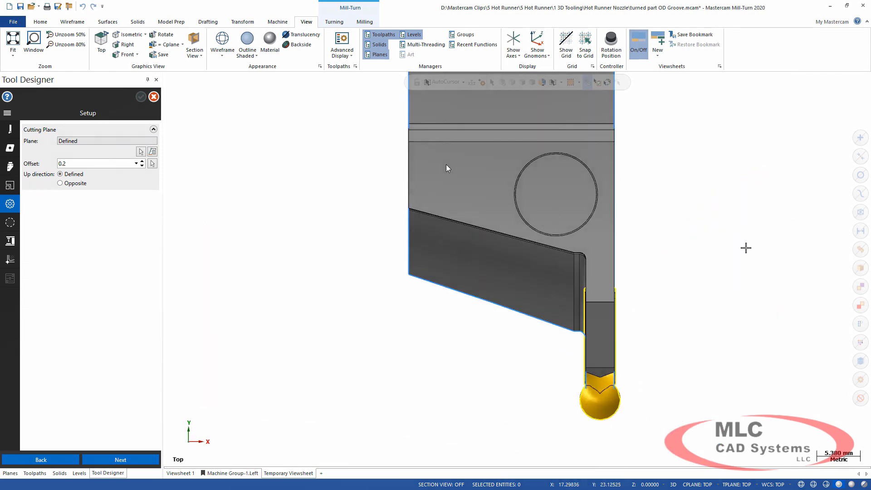
pyautogui.scroll(5, 643, 406)
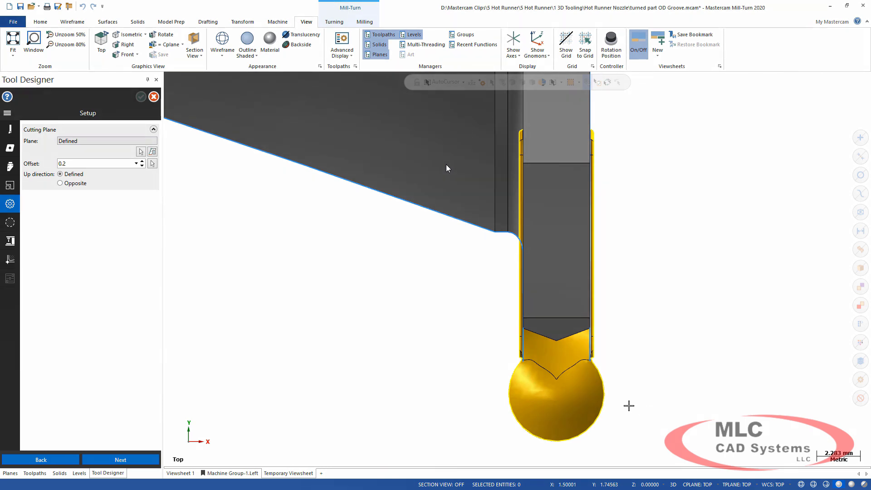
pyautogui.scroll(-2, 626, 404)
pyautogui.scroll(-2, 640, 290)
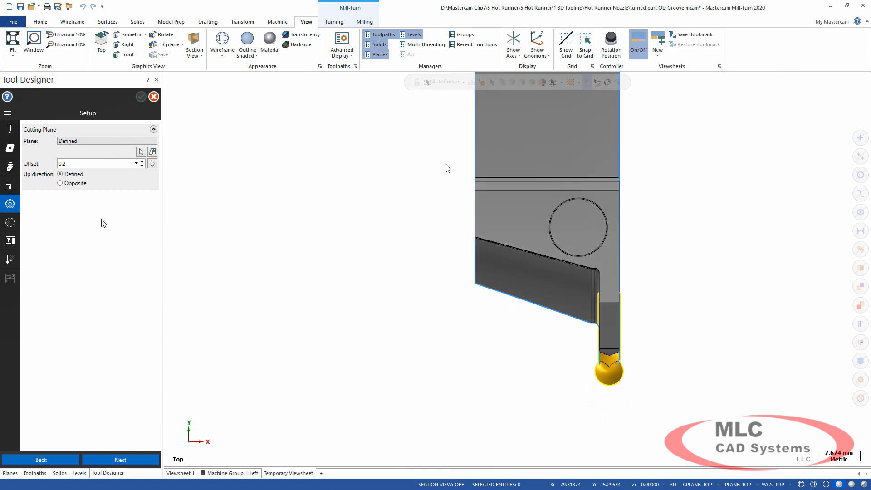
# Skip past Boundary and Machine Orientation and place the tool center at the insert tip, 2.4892, 2.4892
pyautogui.click(9, 225)
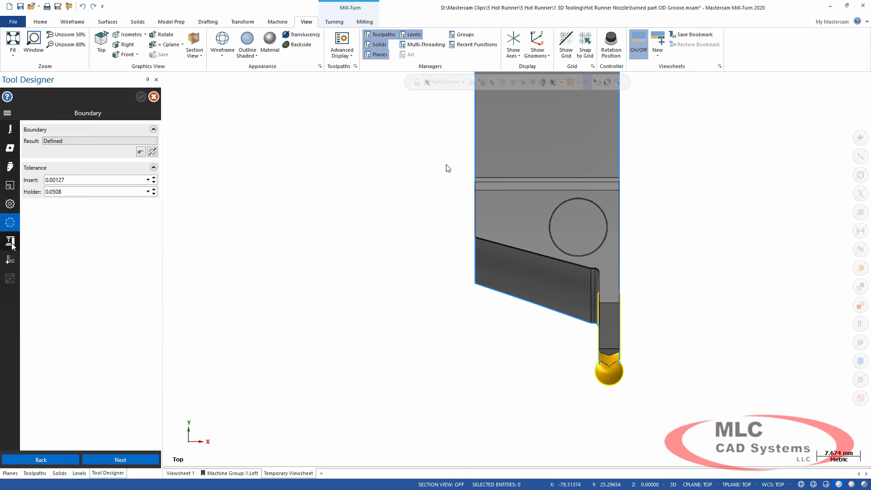
pyautogui.click(11, 242)
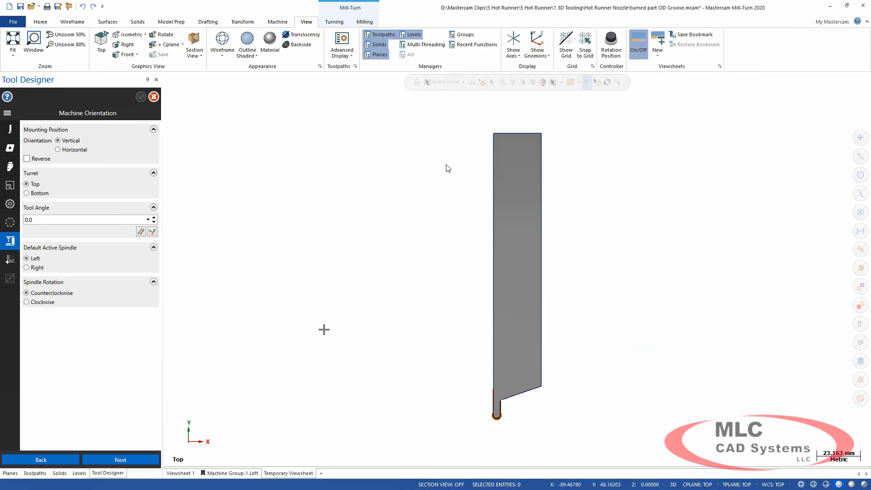
pyautogui.click(7, 259)
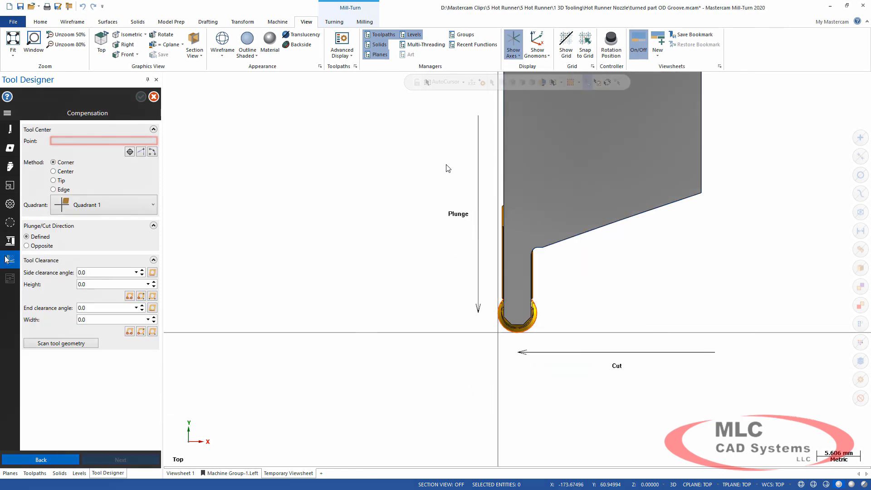
pyautogui.click(129, 152)
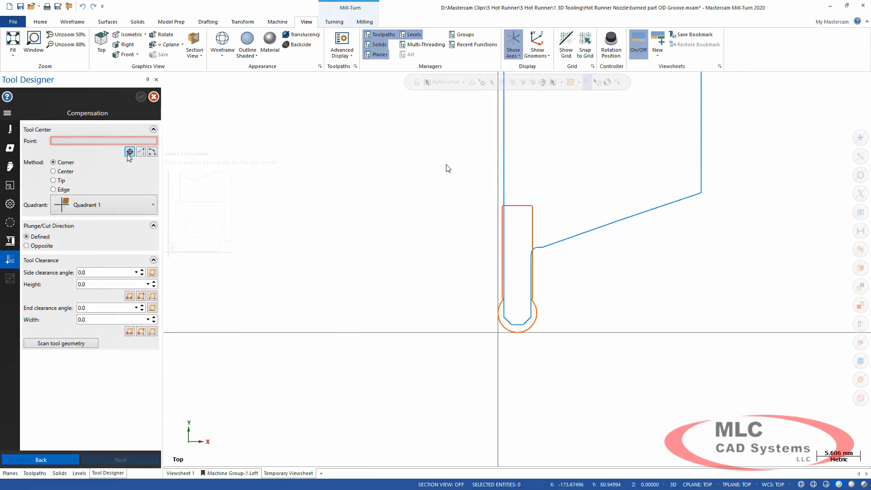
pyautogui.click(517, 313)
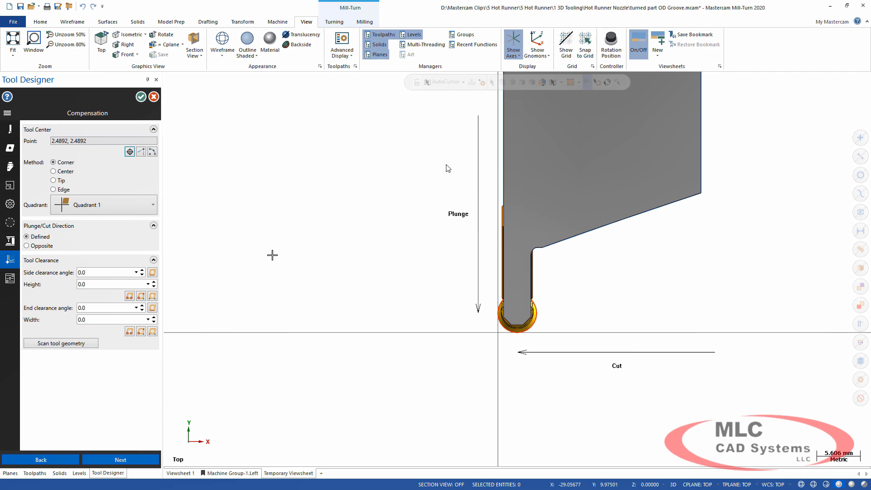
# Finish the Groove with Relief tool and accept it for the Lathe Dynamic Rough operation
pyautogui.click(141, 96)
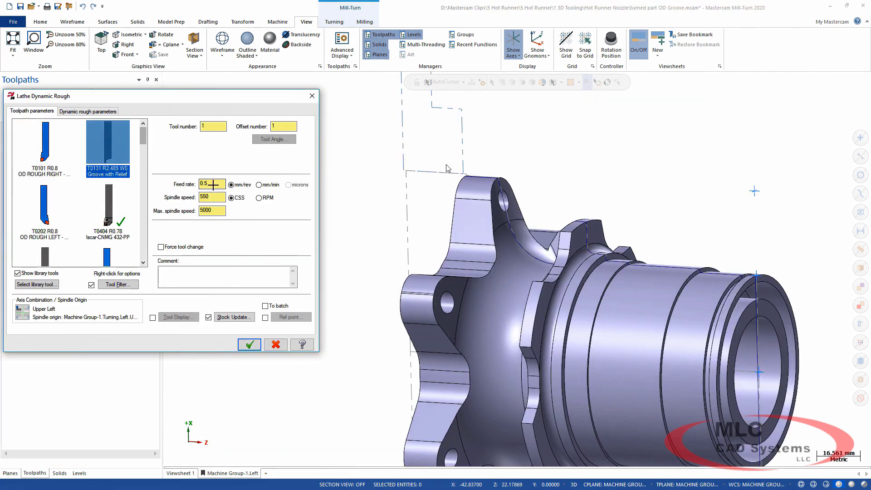
pyautogui.moveTo(123, 163)
pyautogui.click(248, 346)
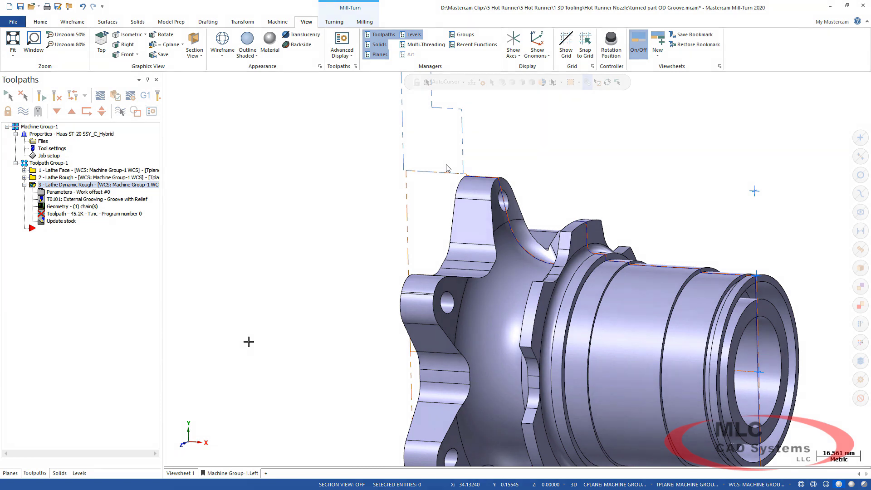
# Regenerate all operations in Toolpath Group-1 and launch verification
pyautogui.click(45, 163)
pyautogui.click(41, 95)
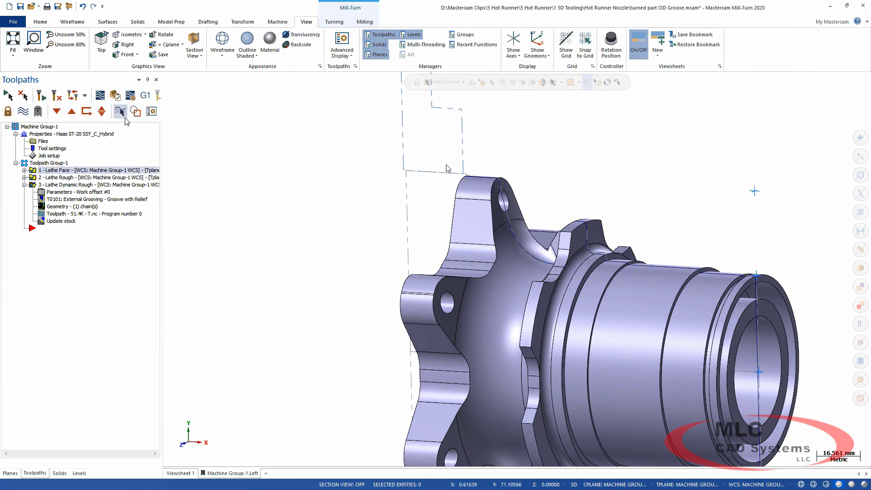
pyautogui.click(115, 96)
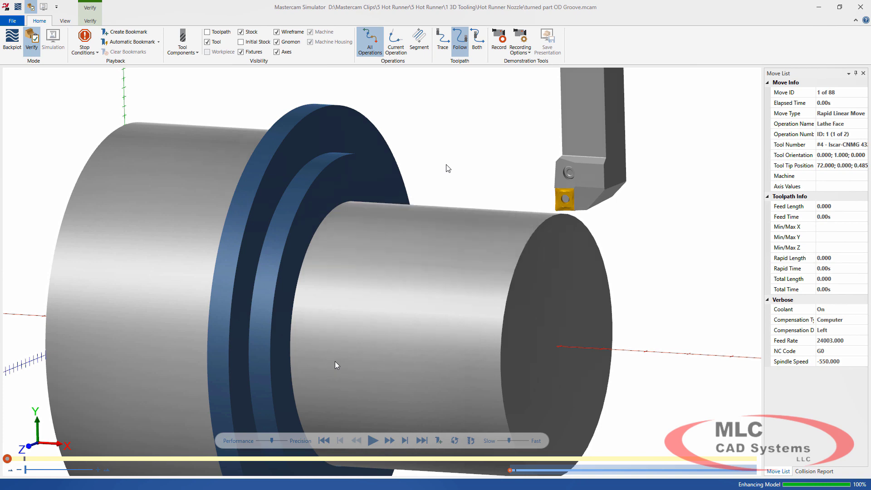
# Play the simulation, pause midway to view the grooving tool in the groove, then finish all 563 moves
pyautogui.click(371, 440)
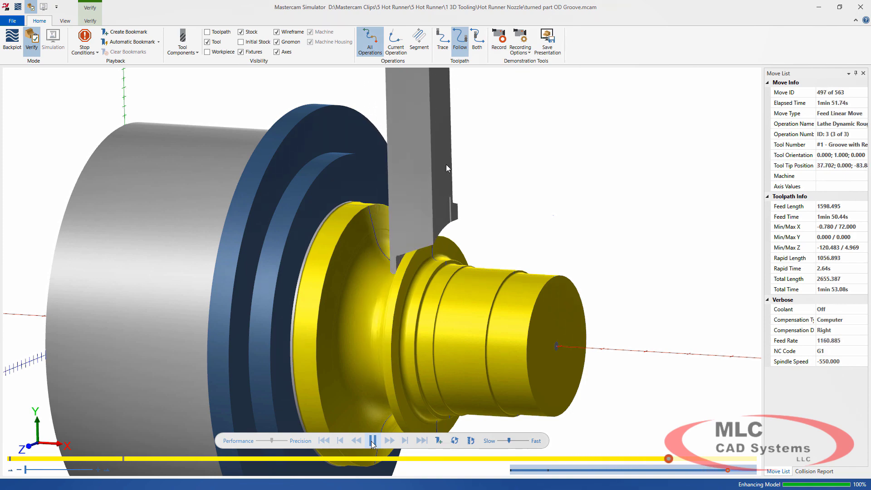
pyautogui.click(371, 441)
pyautogui.moveTo(430, 319); pyautogui.dragTo(498, 260, button='middle')
pyautogui.scroll(5, 482, 257)
pyautogui.click(372, 440)
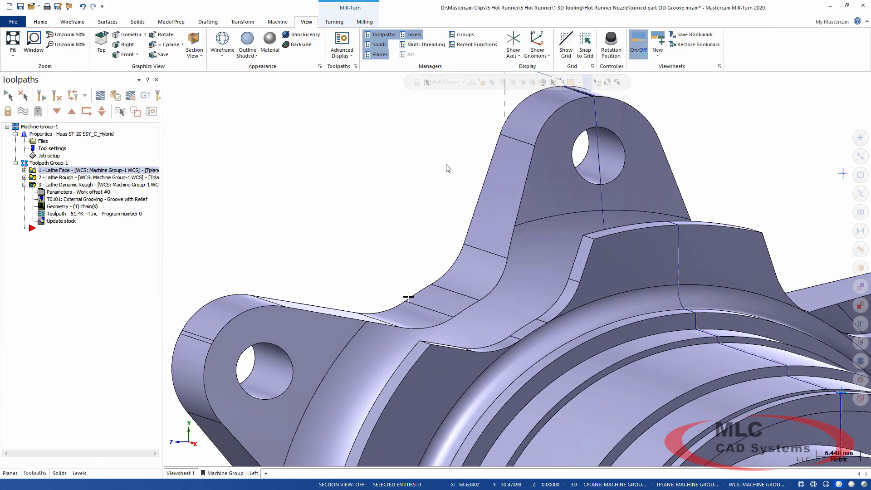
# Backplot just the Lathe Dynamic Rough operation from a side view, then close the backplot
pyautogui.scroll(-3, 426, 287)
pyautogui.moveTo(427, 287); pyautogui.dragTo(227, 204, button='middle')
pyautogui.click(40, 184)
pyautogui.click(100, 96)
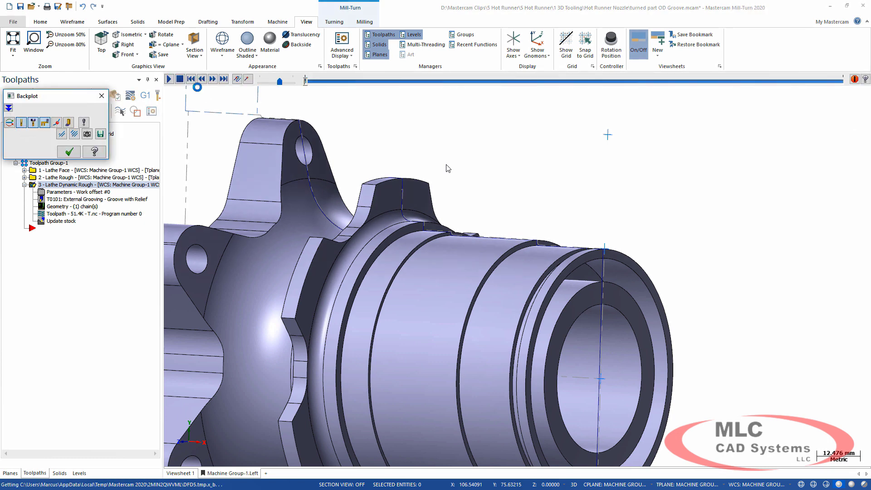
pyautogui.click(169, 80)
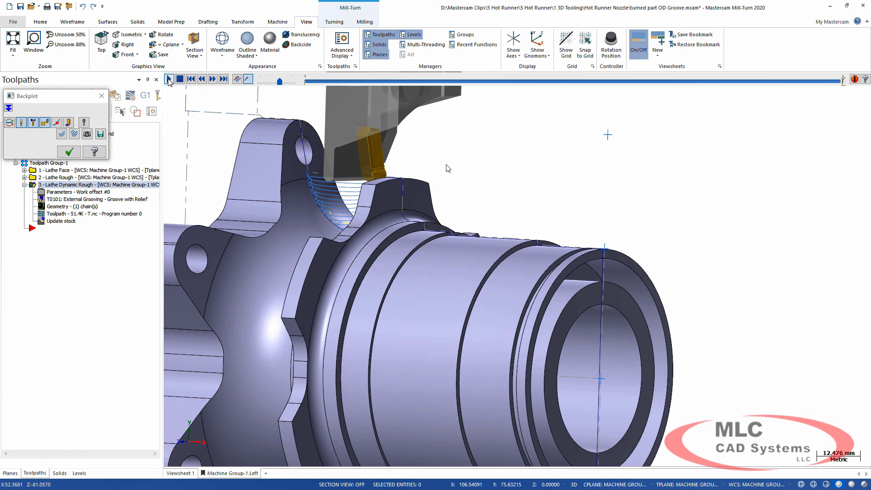
pyautogui.click(69, 151)
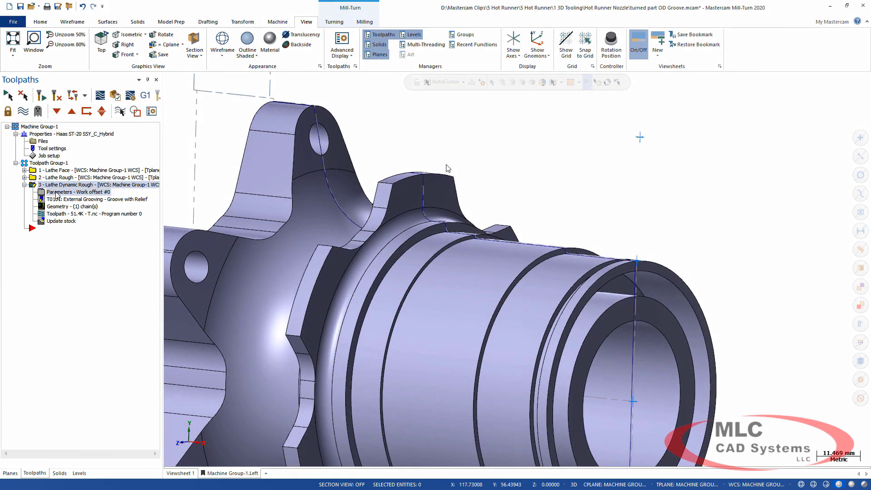
# From the Lathe Dynamic Rough parameters, bring up the Tool Manager via tool T0131's context menu
pyautogui.click(56, 193)
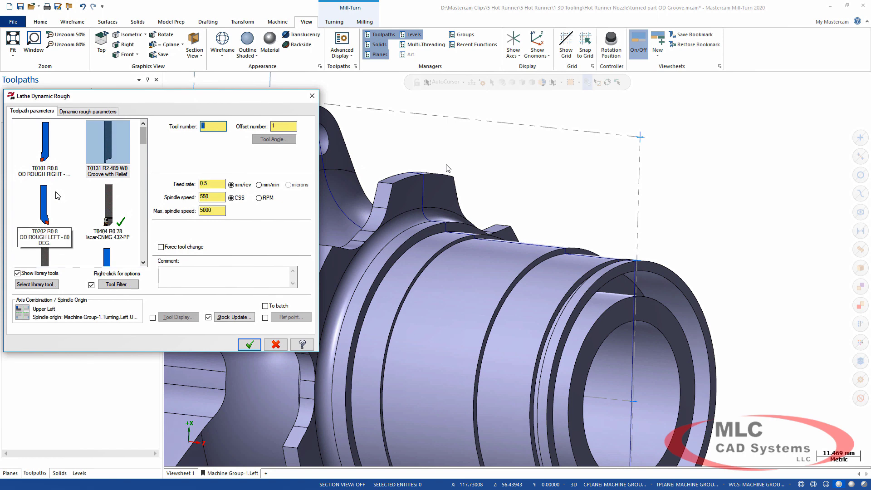
pyautogui.rightClick(115, 151)
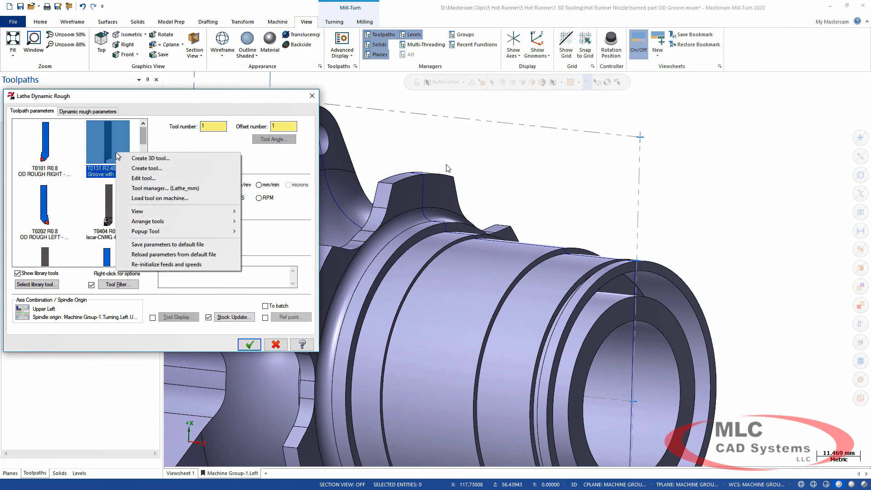
pyautogui.click(214, 187)
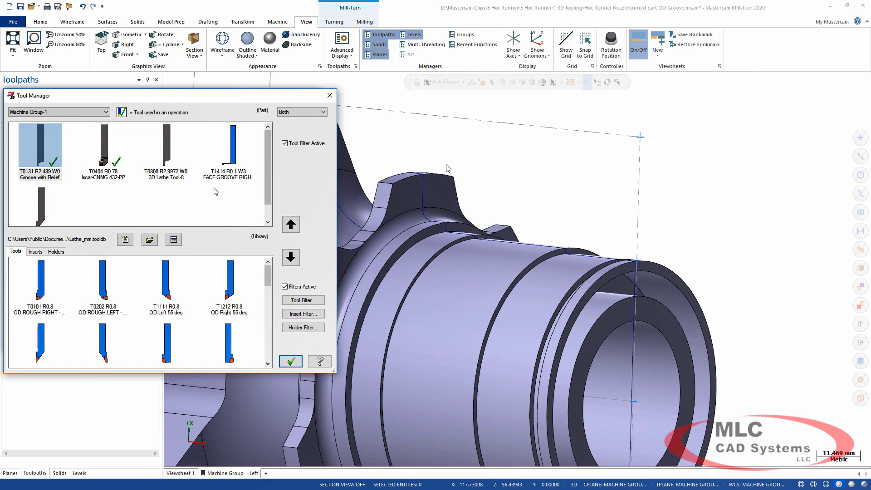
# Review the Insert Filter and Holder Filter settings without changes, then browse the library's Holders list
pyautogui.click(299, 316)
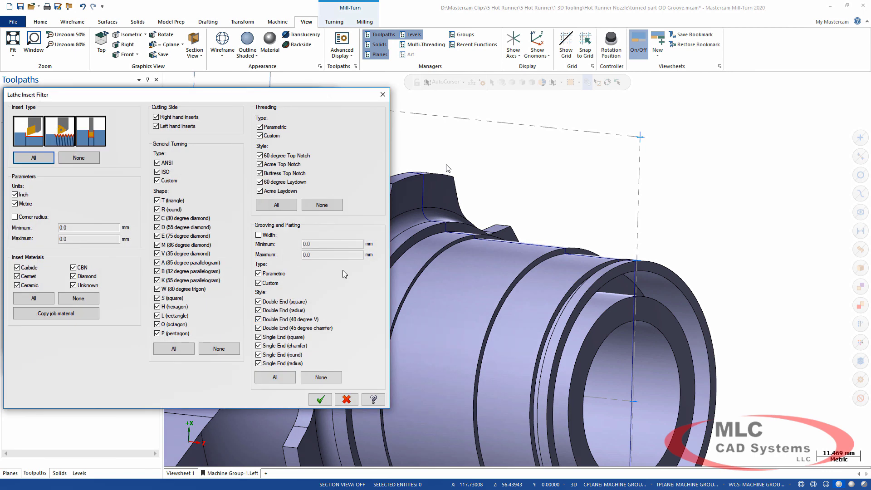
pyautogui.click(346, 399)
pyautogui.click(290, 330)
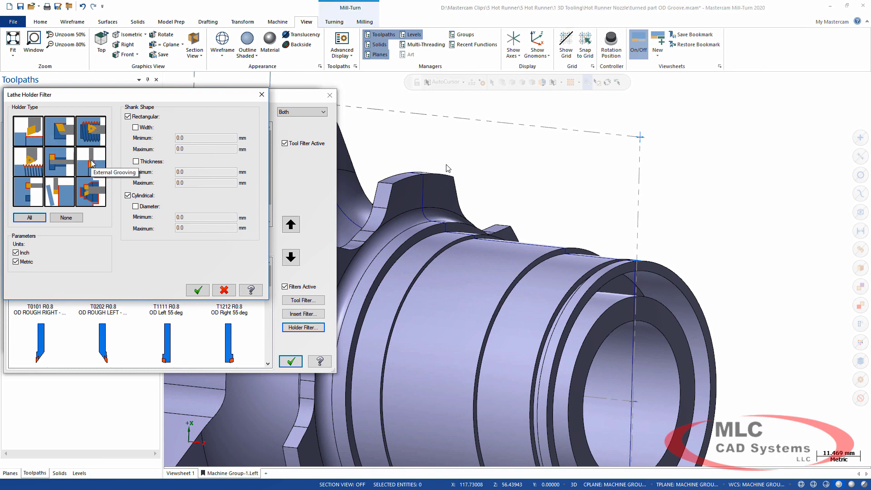
pyautogui.click(198, 290)
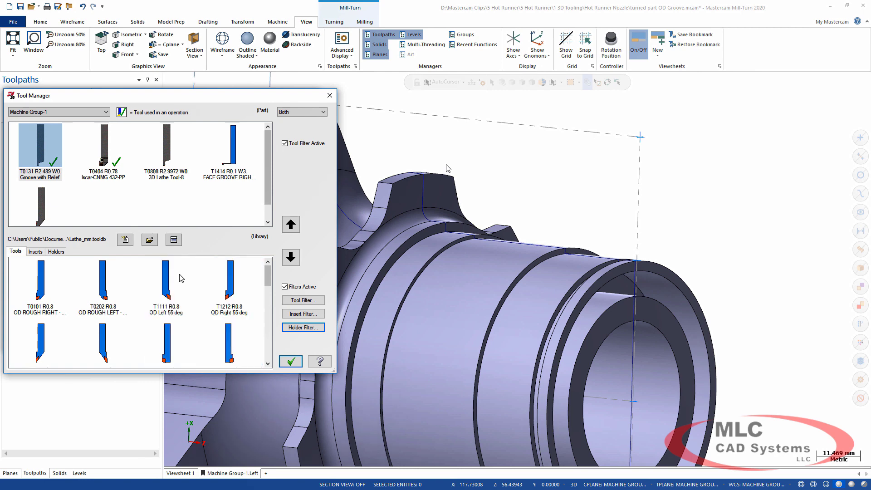
pyautogui.click(57, 252)
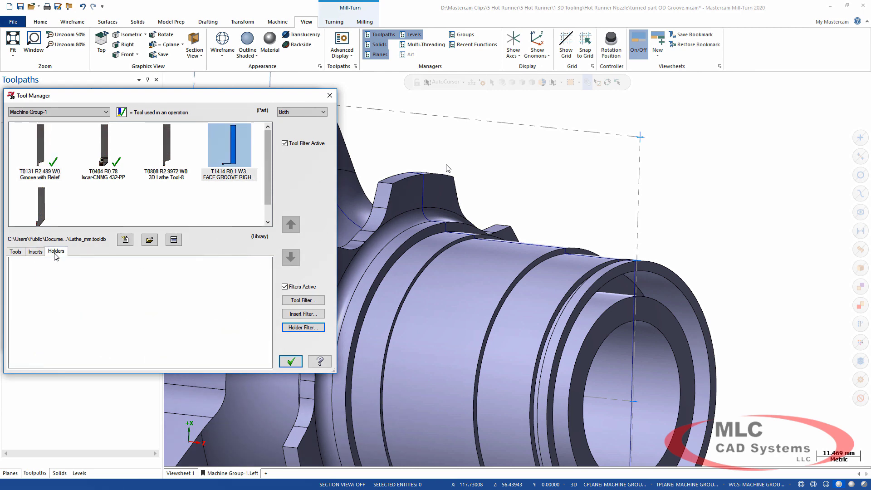
# Accept the Tool Manager and Lathe Dynamic Rough dialogs, keeping the Groove with Relief tool assigned
pyautogui.click(291, 362)
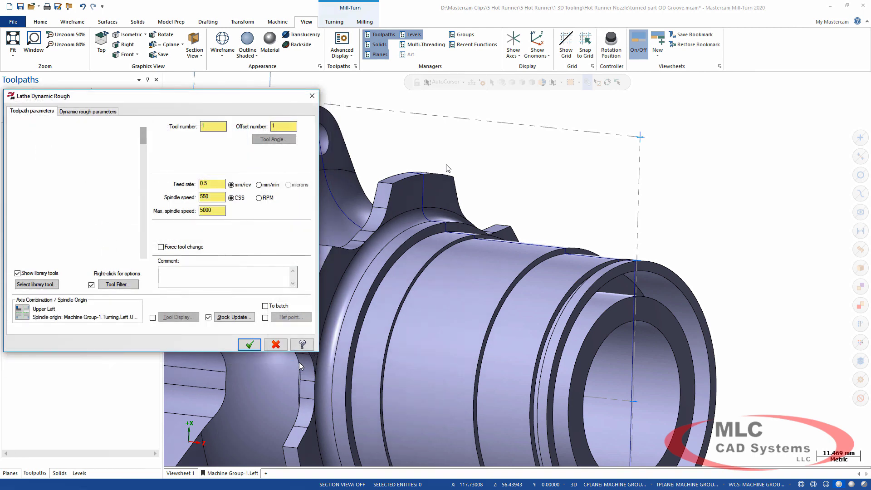
pyautogui.click(275, 344)
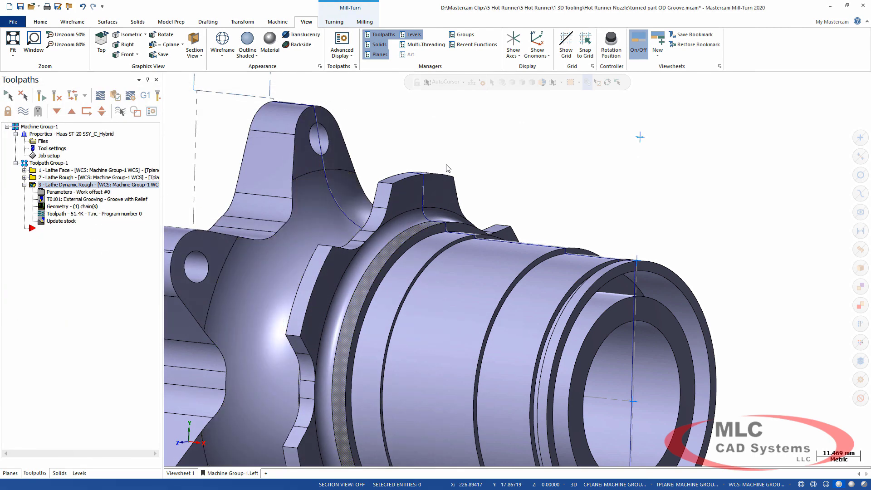